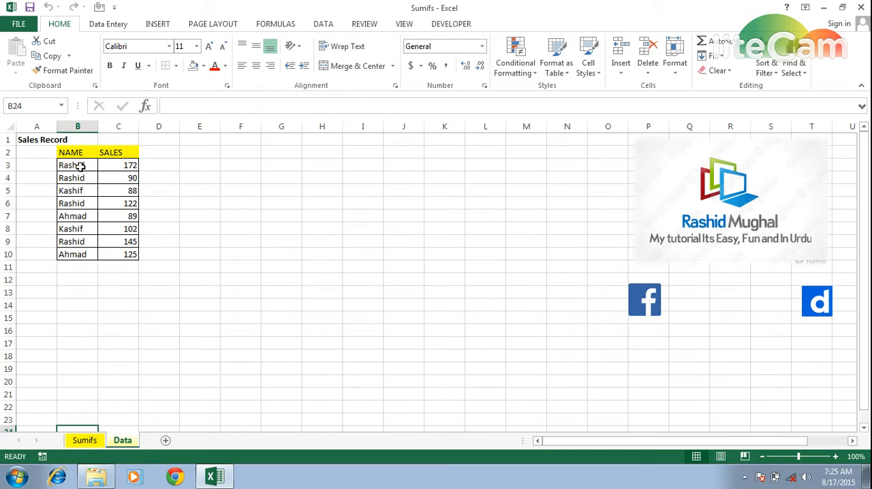
- Start a SUMIFS formula in cell C3 of the Sumifs sheet, using Data!C3:C10 as the sum range
click(103, 442)
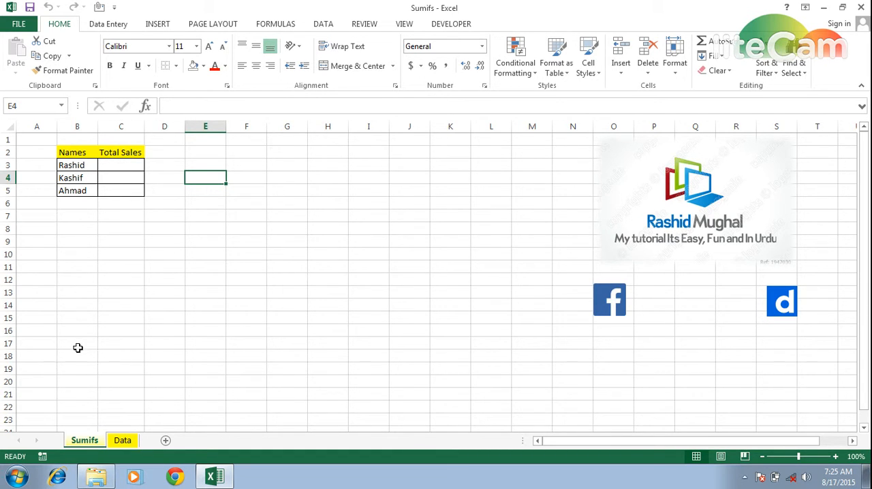
click(126, 164)
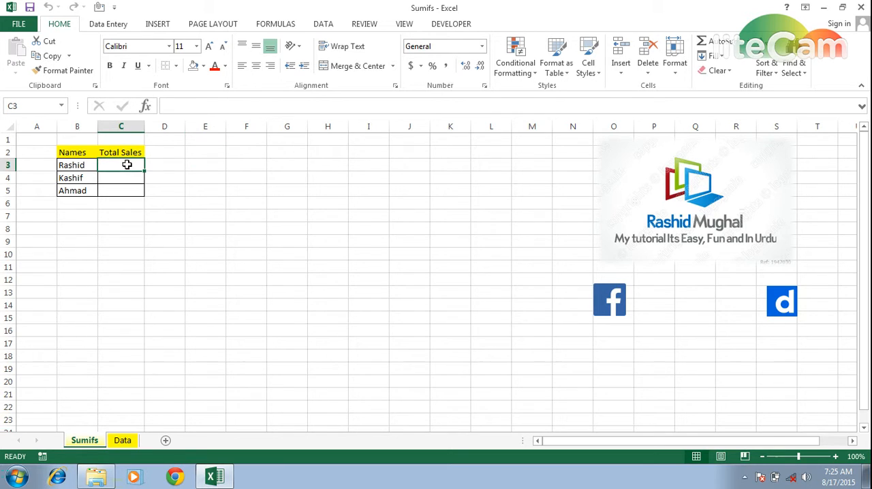
text(=)
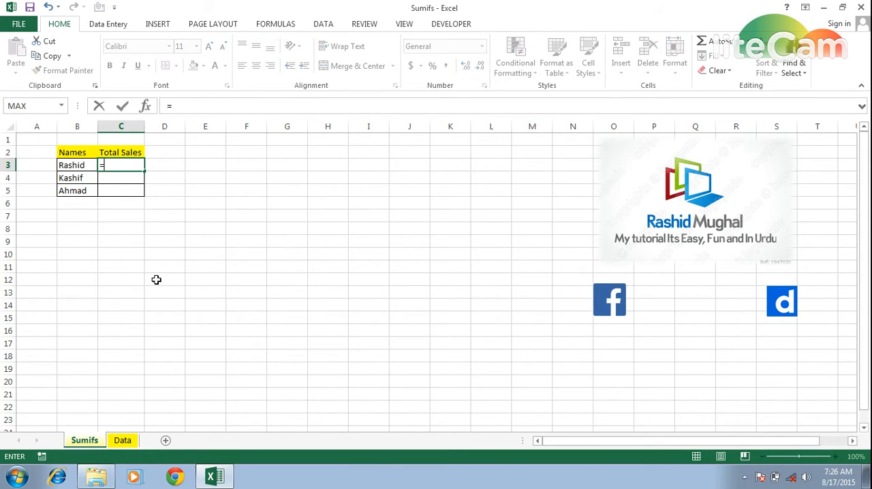
text(sumifs)
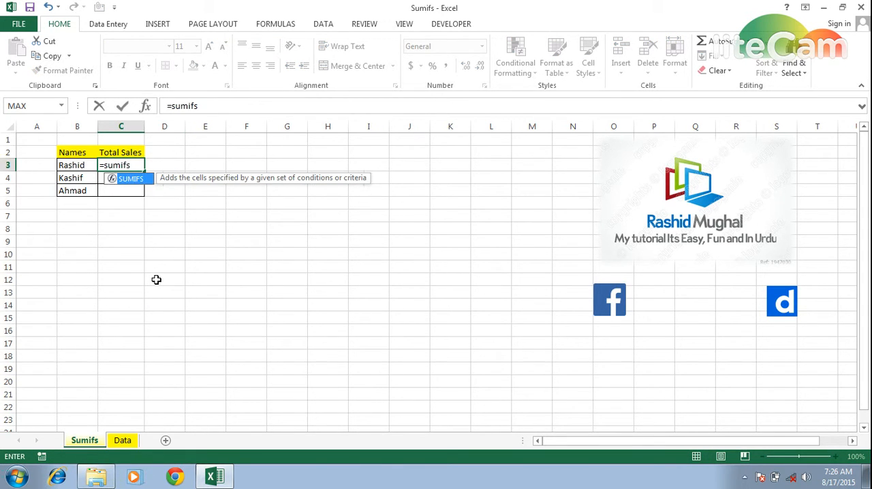
text(()
click(124, 442)
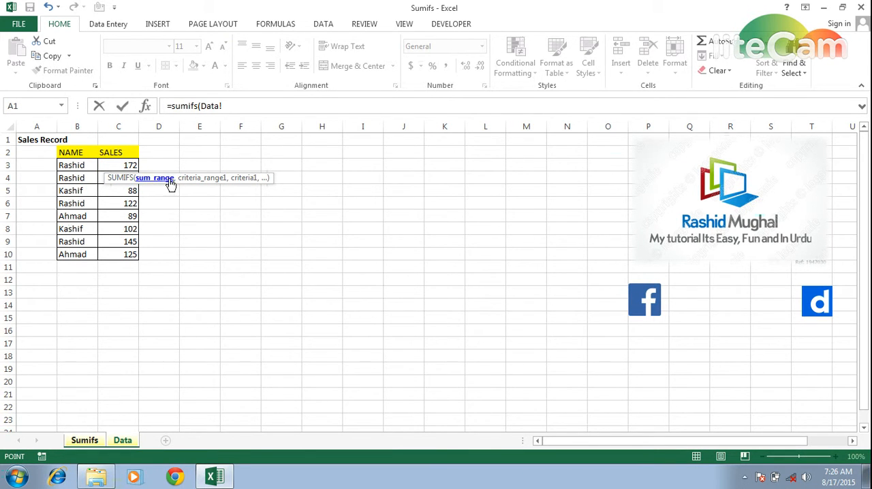
drag(171, 172, 352, 171)
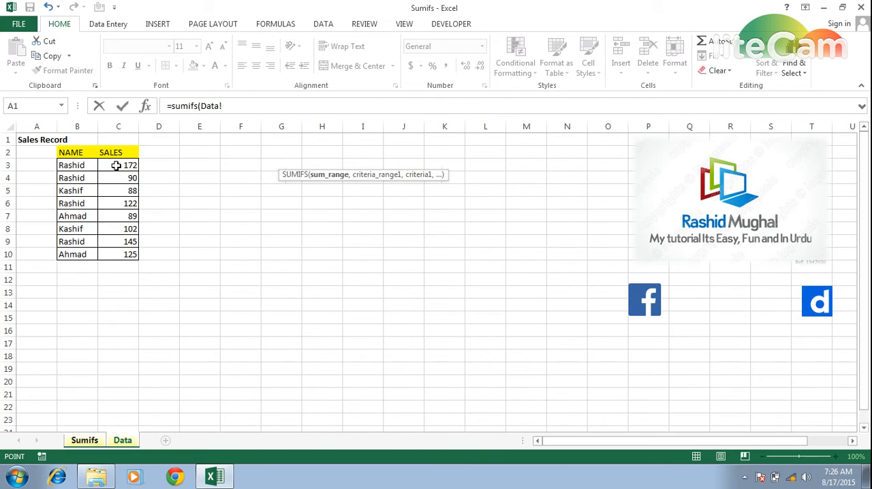
drag(117, 165, 119, 250)
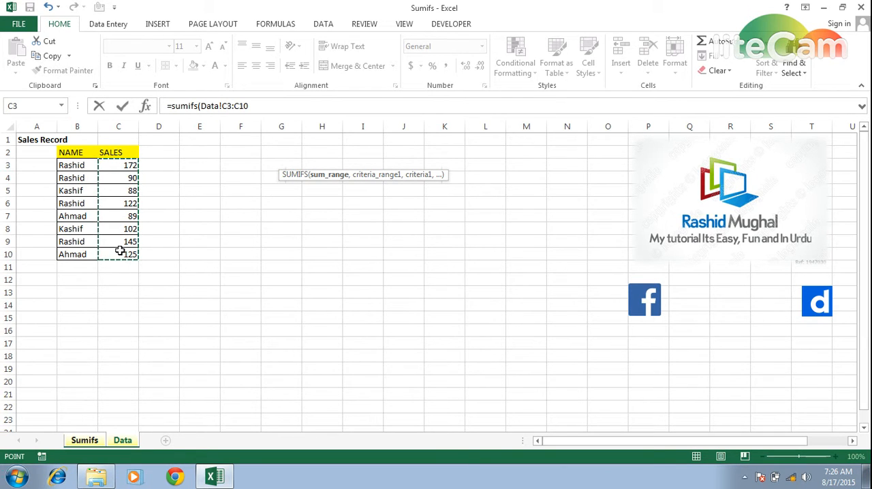
text(,)
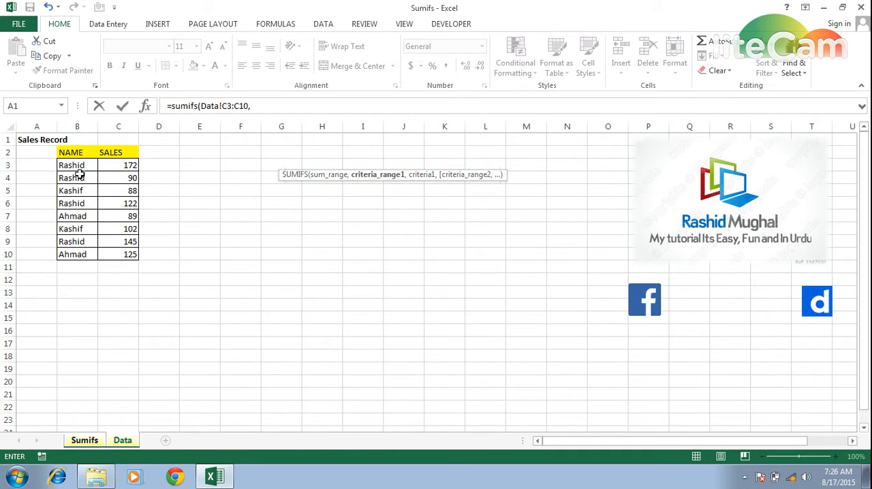
- Complete the SUMIFS formula with criteria range Data!B3:B10 and Sumifs!B3 as the criterion
drag(79, 167, 78, 254)
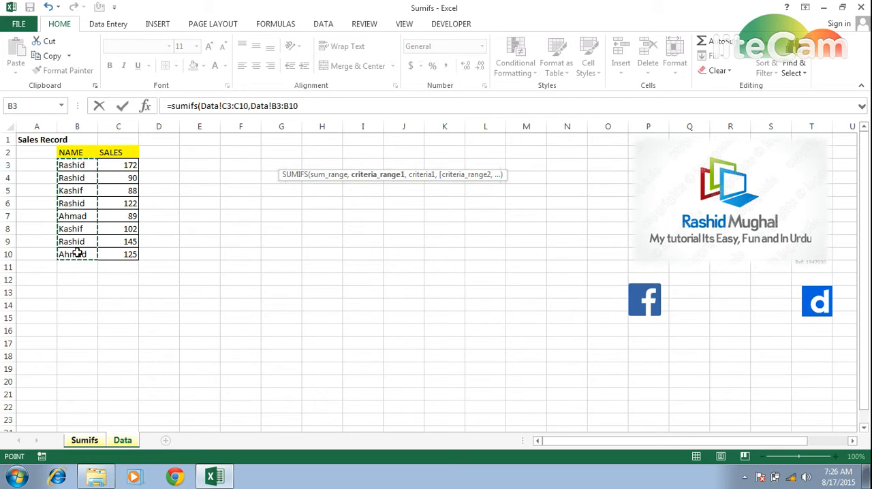
text(,)
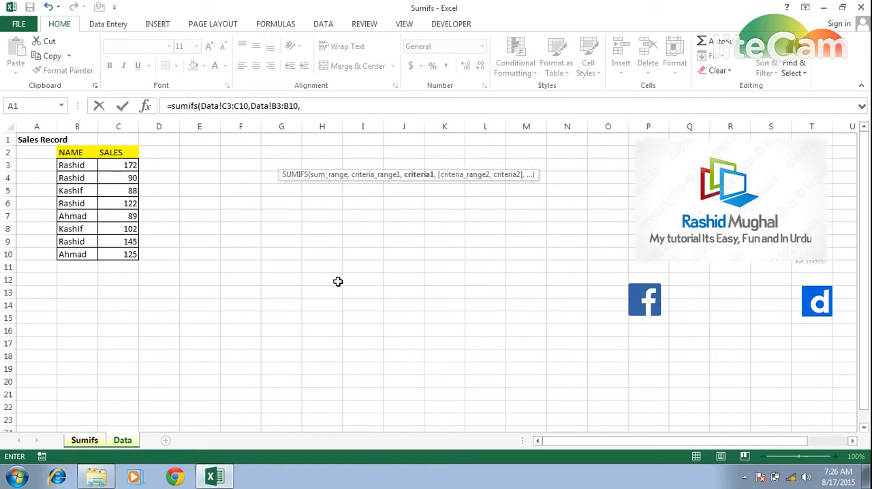
click(84, 441)
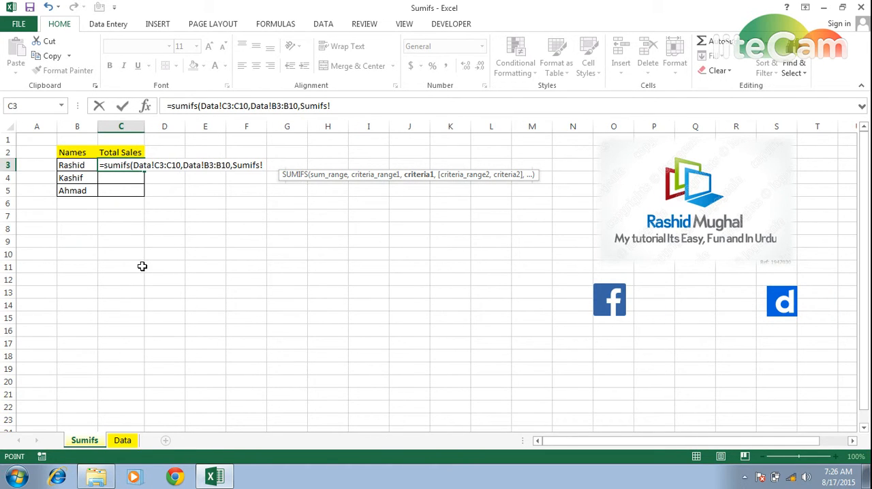
click(77, 166)
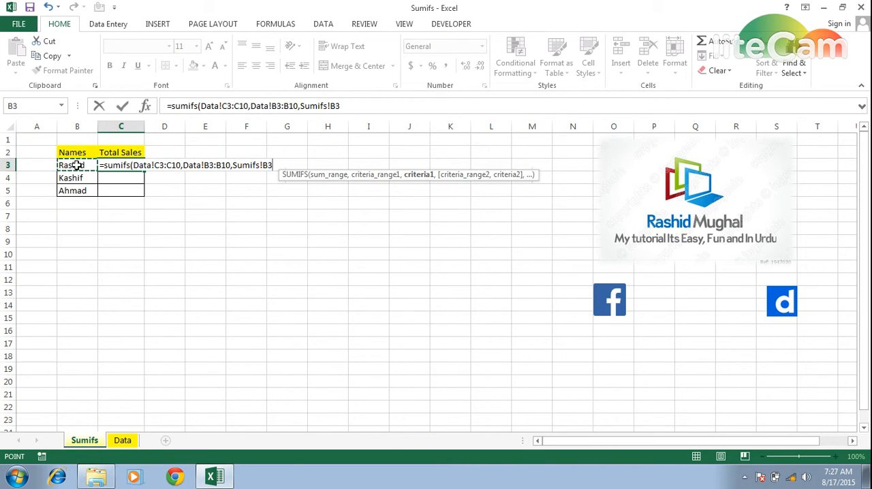
text())
key(Return)
key(Up)
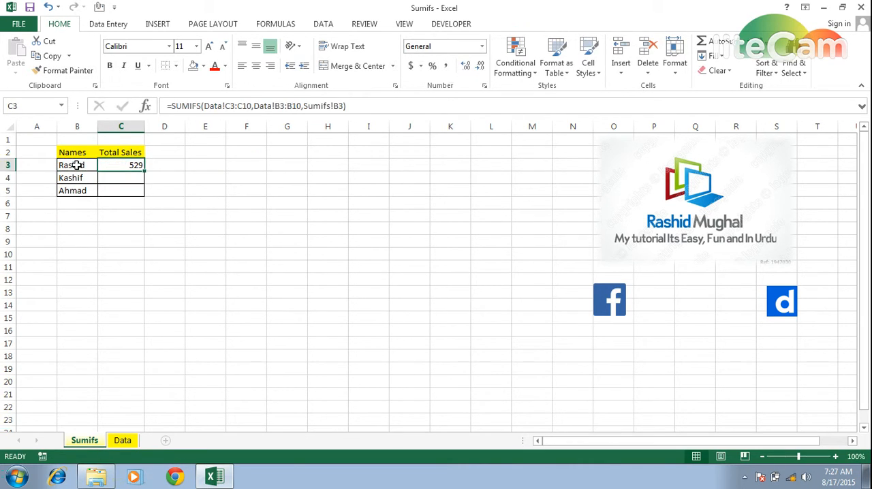
- Make the sum range in the C3 formula absolute as Data!$C$3:$C$10
key(ctrl+Page_Down)
key(ctrl+Page_Up)
key(F2)
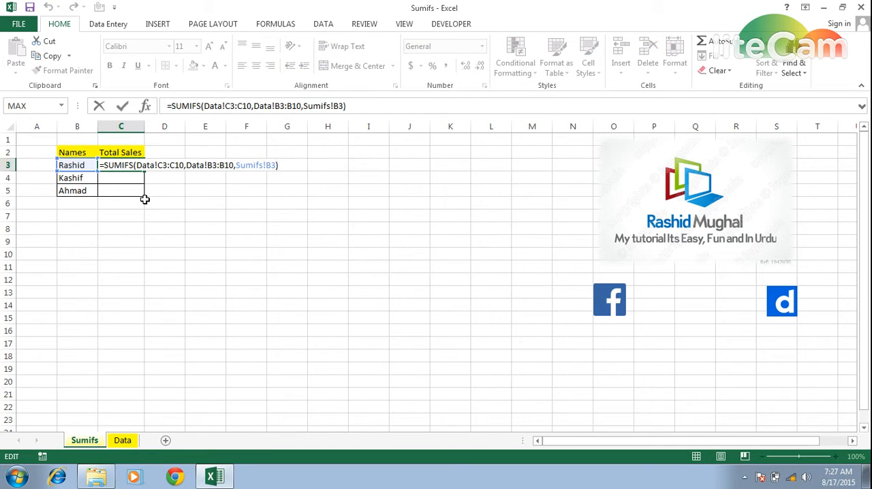
key(Left)
key(Left)
key(Left)
key(Left)
key(Left)
key(Left)
key(Left)
key(Left)
key(Left)
key(Left)
key(Left)
key(Left)
key(Left)
key(Left)
key(Left)
key(Left)
key(Left)
key(Left)
key(Left)
key(Left)
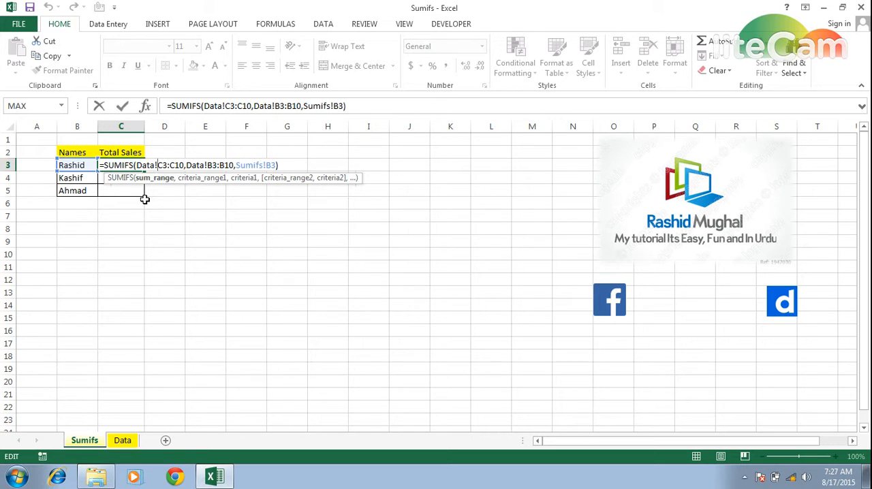
key(shift+Right)
key(shift+Right)
key(shift+Right)
key(shift+Right)
key(F4)
key(Right)
key(Right)
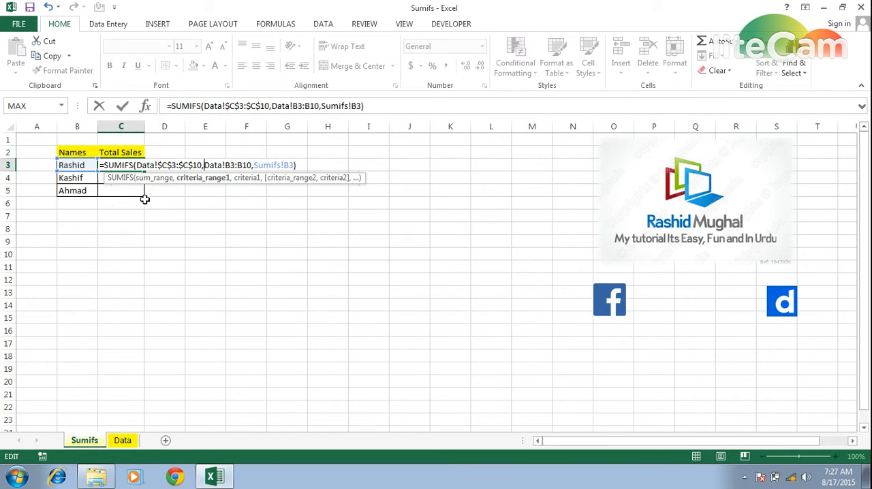
- Make the criteria range in the C3 formula absolute as Data!$B$3:$B$10 and enter the formula
key(shift+Right)
key(shift+Right)
key(shift+Right)
key(shift+Right)
key(shift+Right)
key(shift+Right)
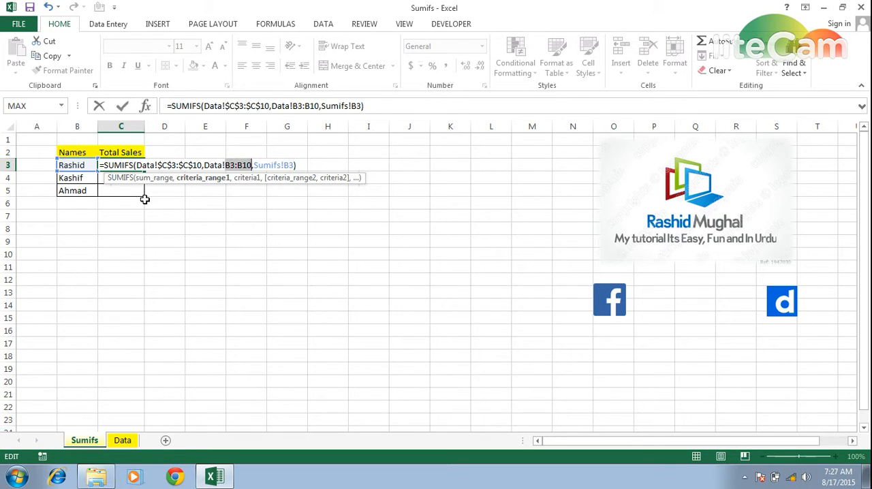
key(F4)
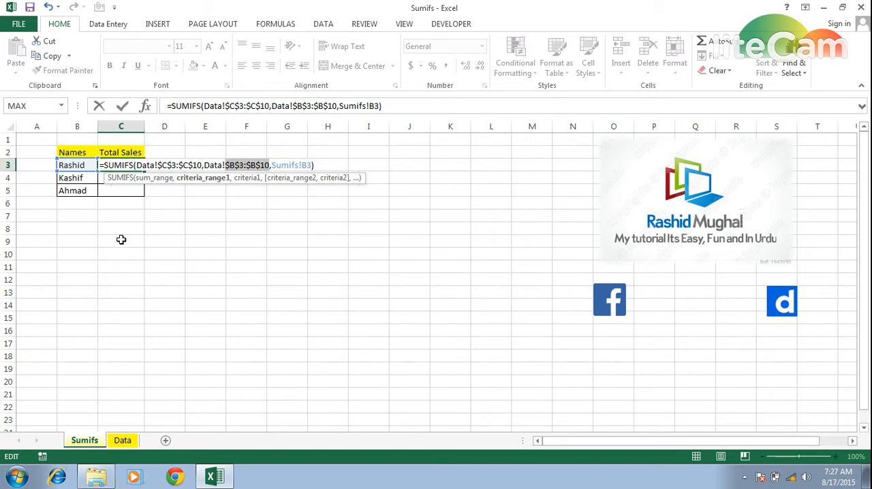
key(Return)
key(Up)
key(ctrl+c)
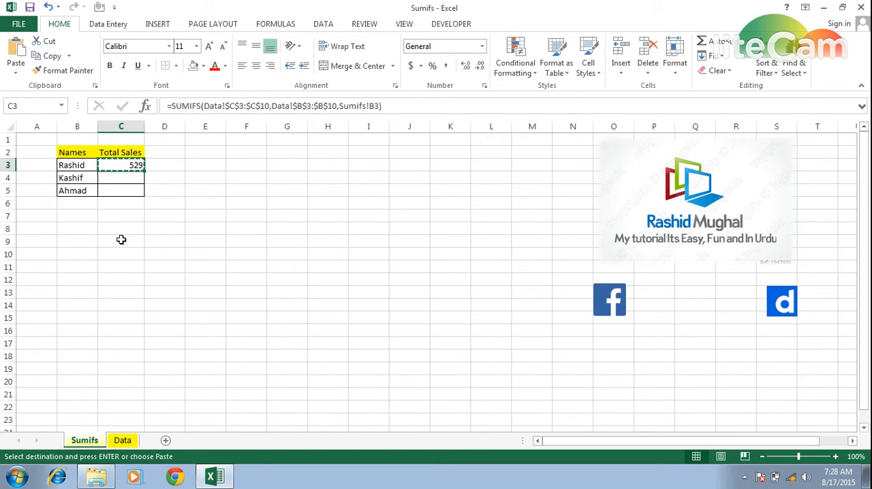
click(121, 239)
key(Return)
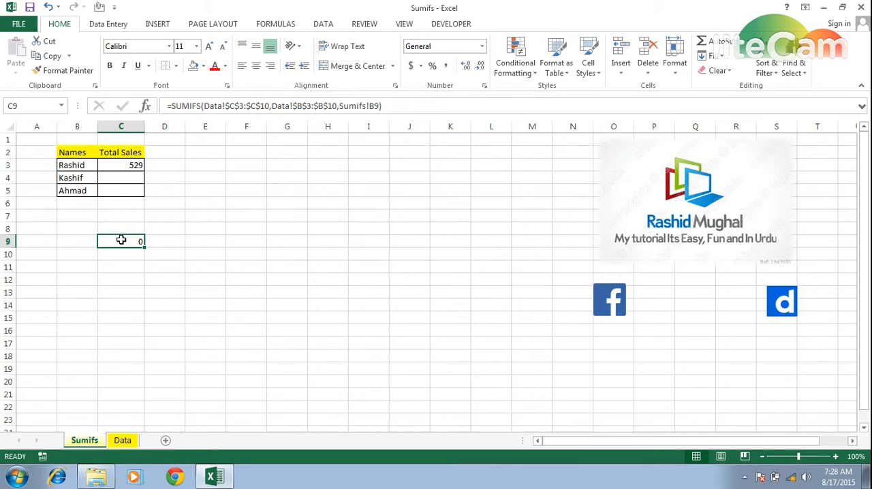
key(Delete)
- Copy the SUMIFS formula from C3 down to C5 so every listed name has a total sales formula
key(Up)
key(Up)
key(Up)
key(Up)
key(Up)
key(Up)
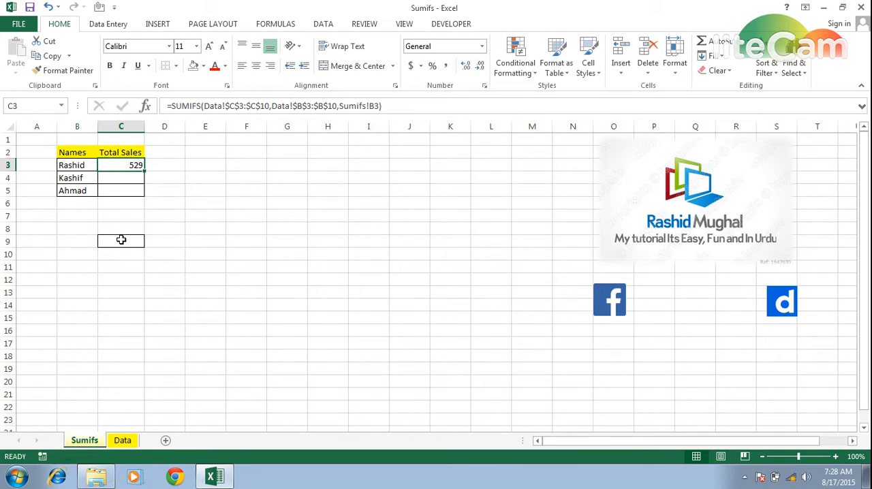
key(ctrl+c)
key(shift+Down)
key(shift+Down)
key(shift+Return)
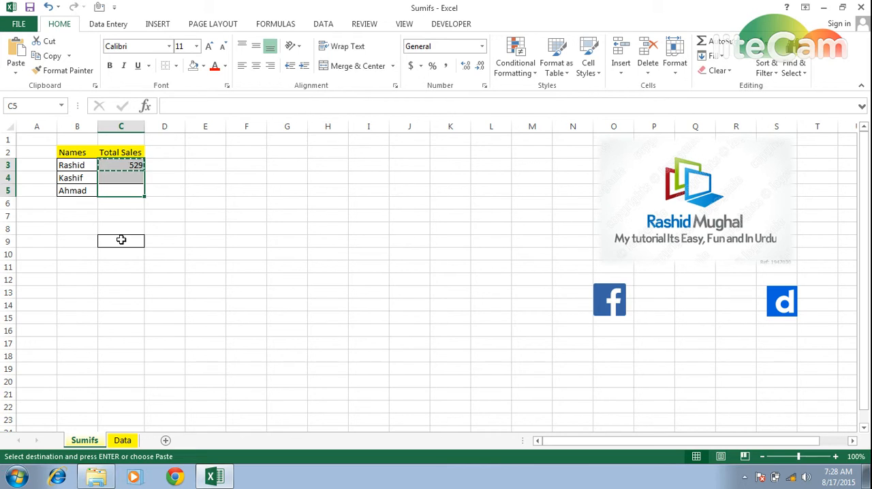
key(Up)
key(Up)
key(shift+Down)
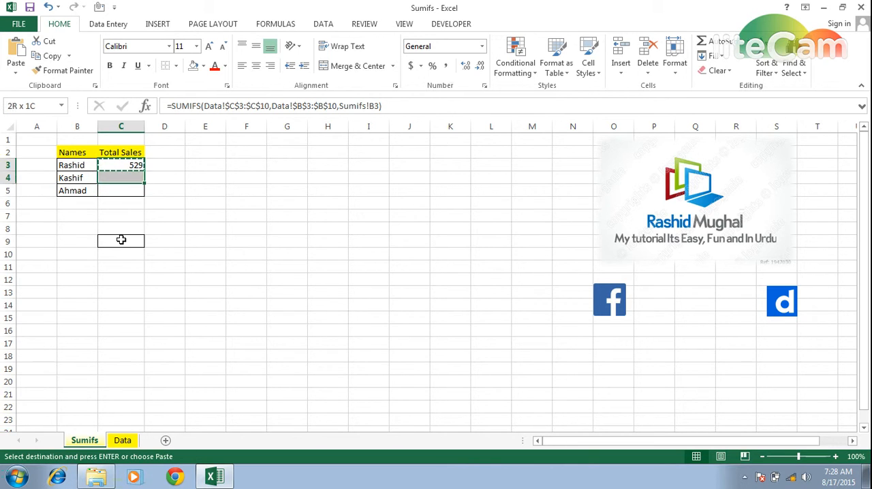
key(shift+Down)
key(Return)
- Review the names in B3:B5 against the total sales formulas in C3:C5
key(Down)
key(Down)
key(Up)
key(Up)
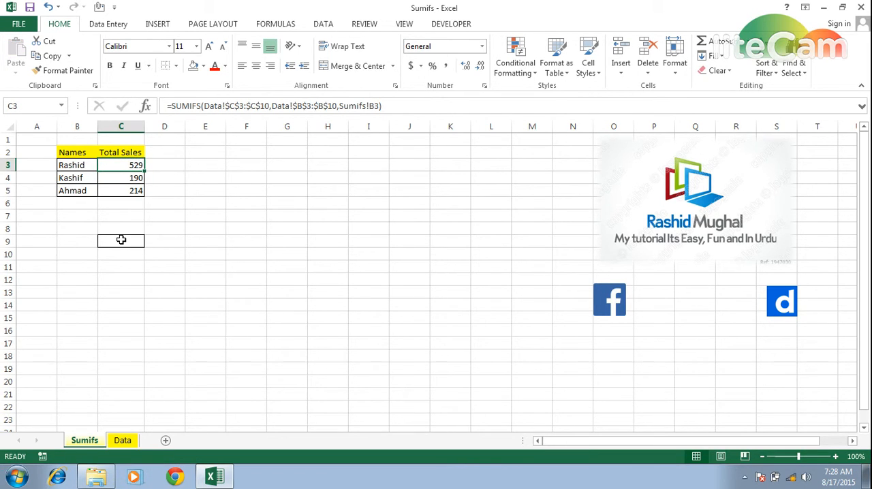
key(Left)
key(Right)
key(Left)
key(Down)
key(Right)
key(Left)
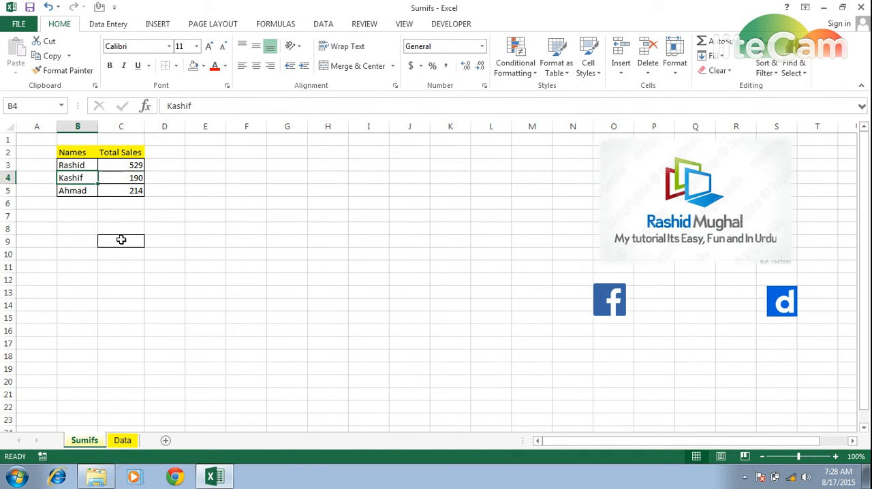
key(Down)
key(Right)
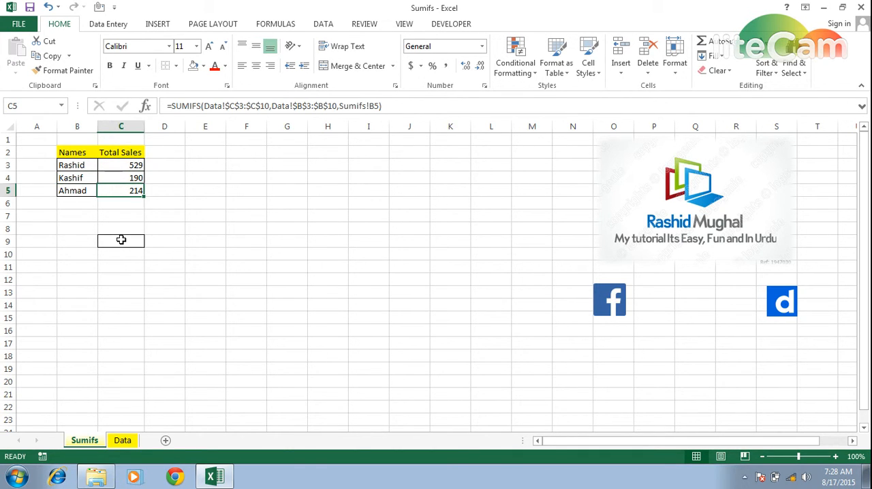
- Enter =C3+C4+C6+C9 in cell E2 of the Data sheet, then return to the Sumifs sheet to compare totals
click(125, 447)
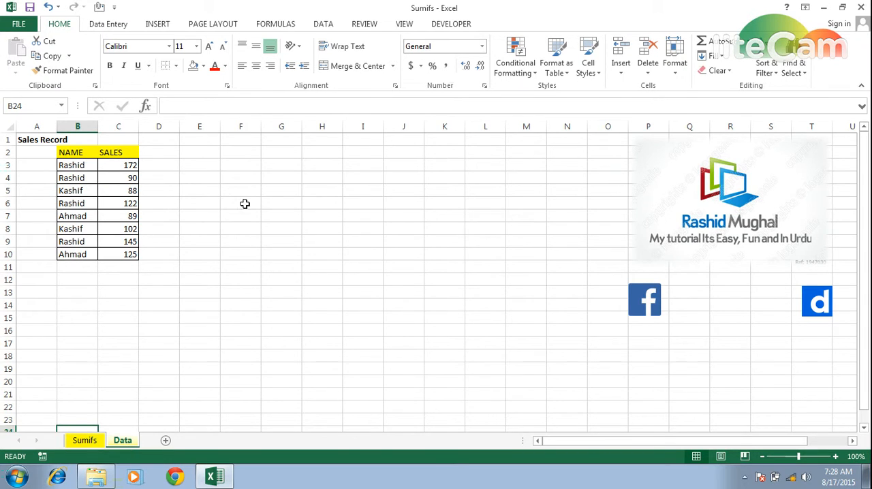
click(227, 182)
key(Left)
key(Up)
key(Up)
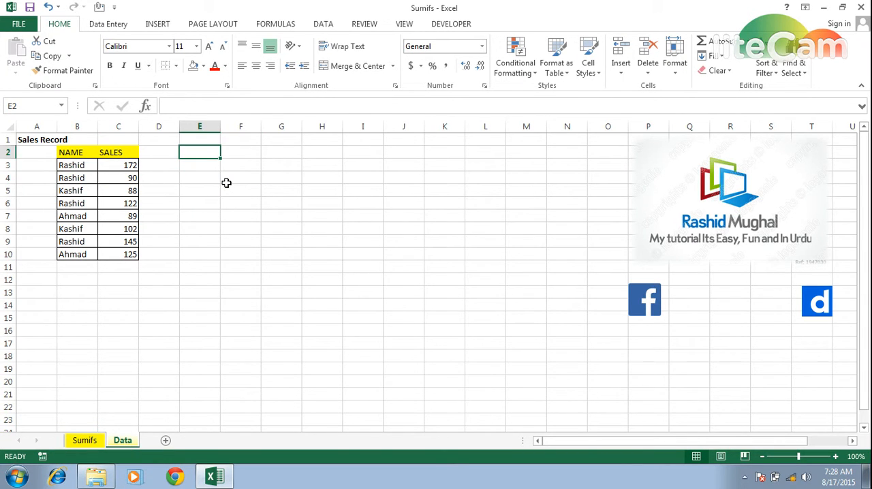
text(=)
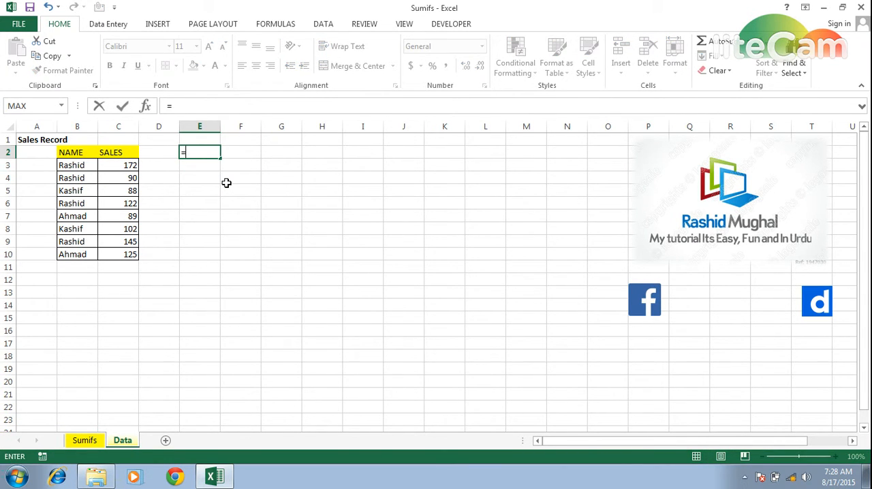
click(121, 165)
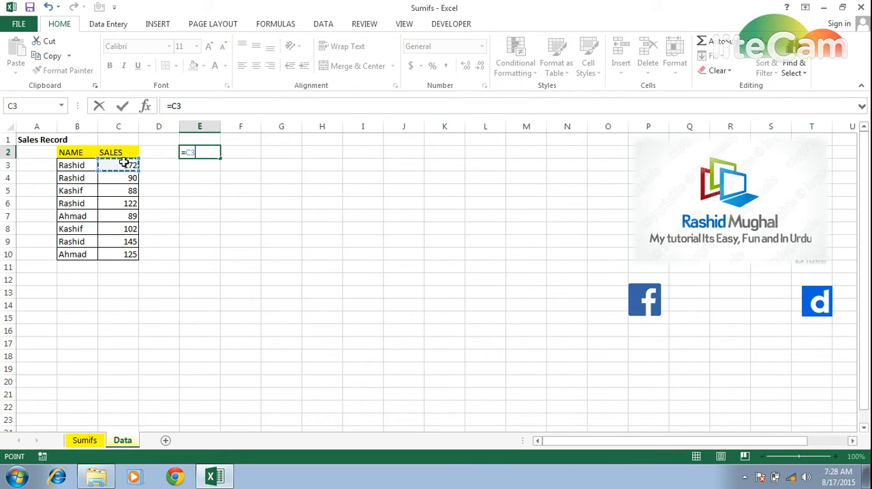
text(+)
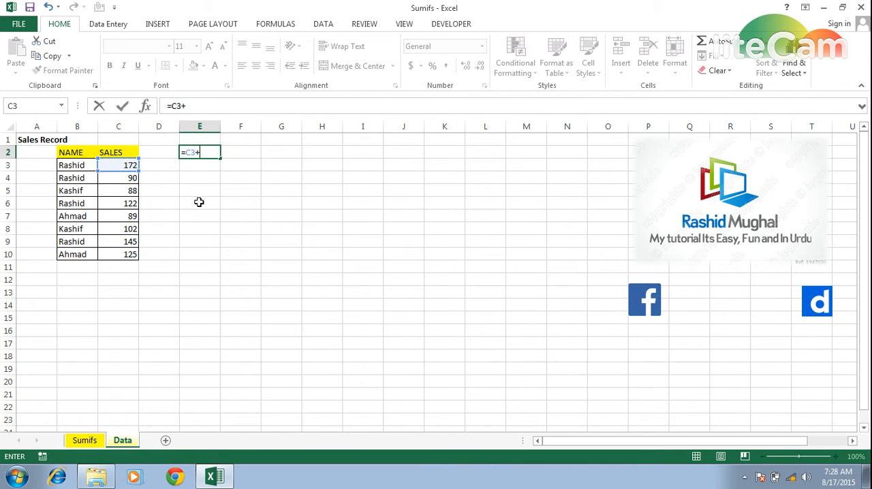
click(108, 178)
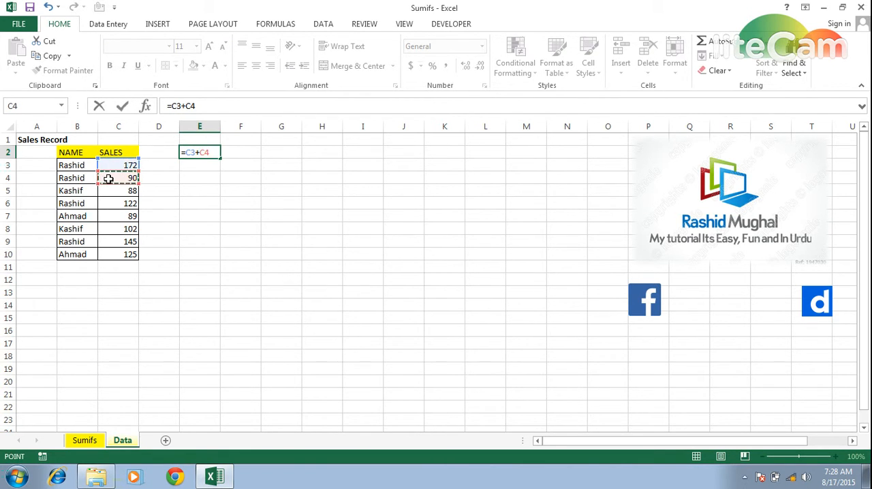
text(+)
click(119, 203)
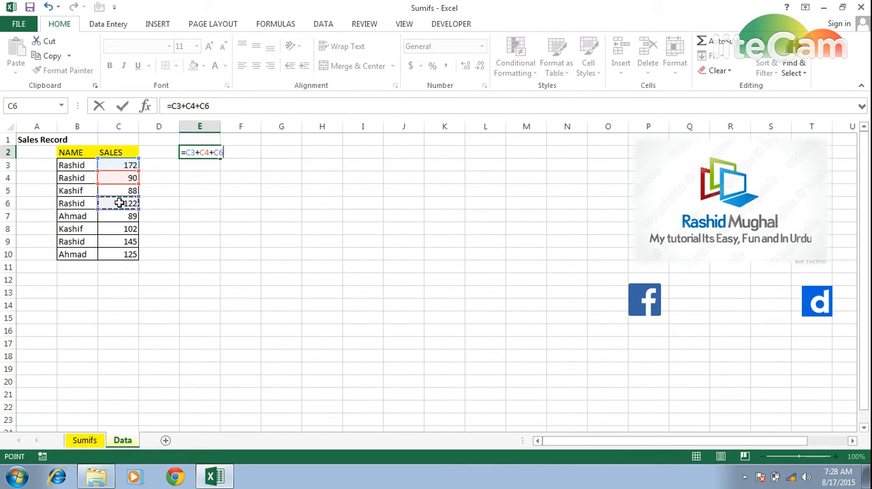
text(+)
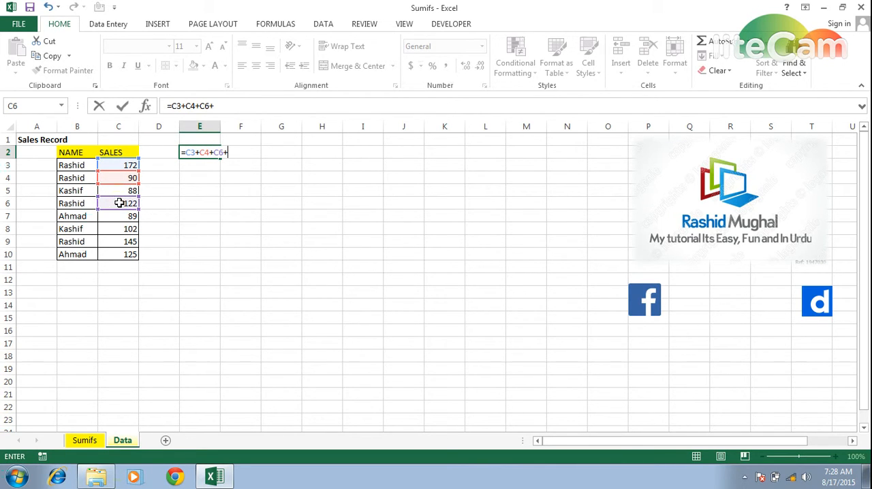
click(107, 241)
key(Return)
key(Up)
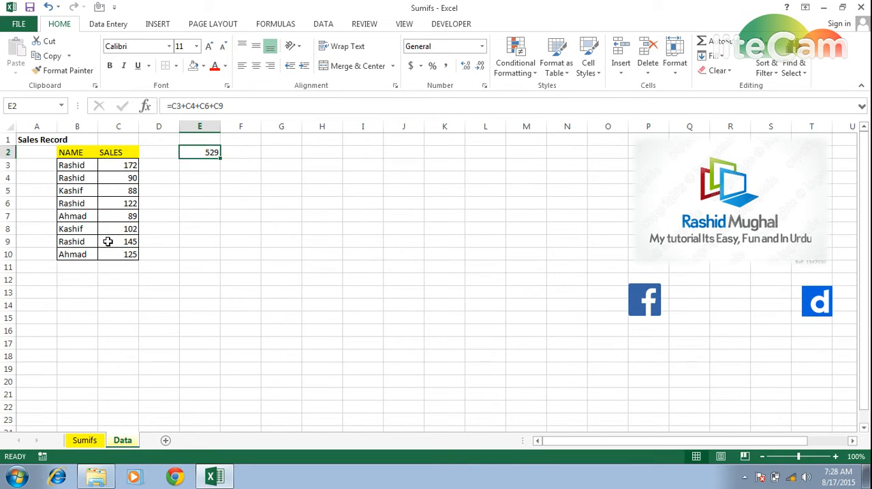
click(84, 440)
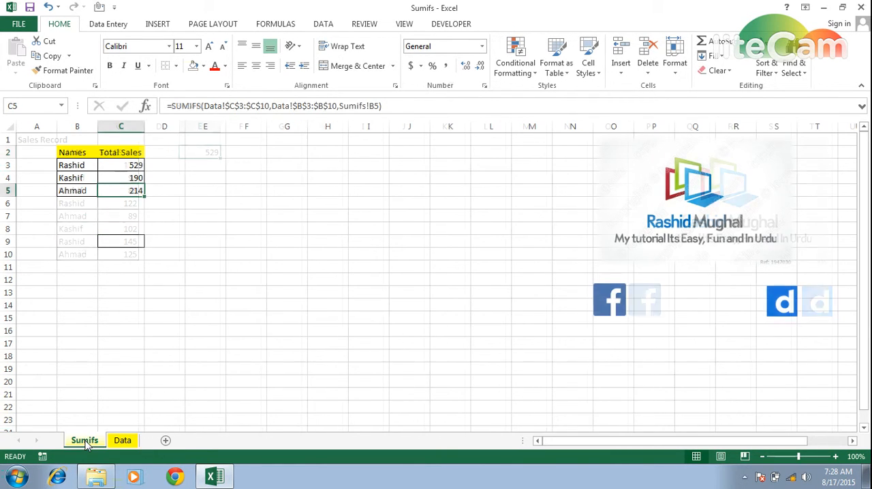